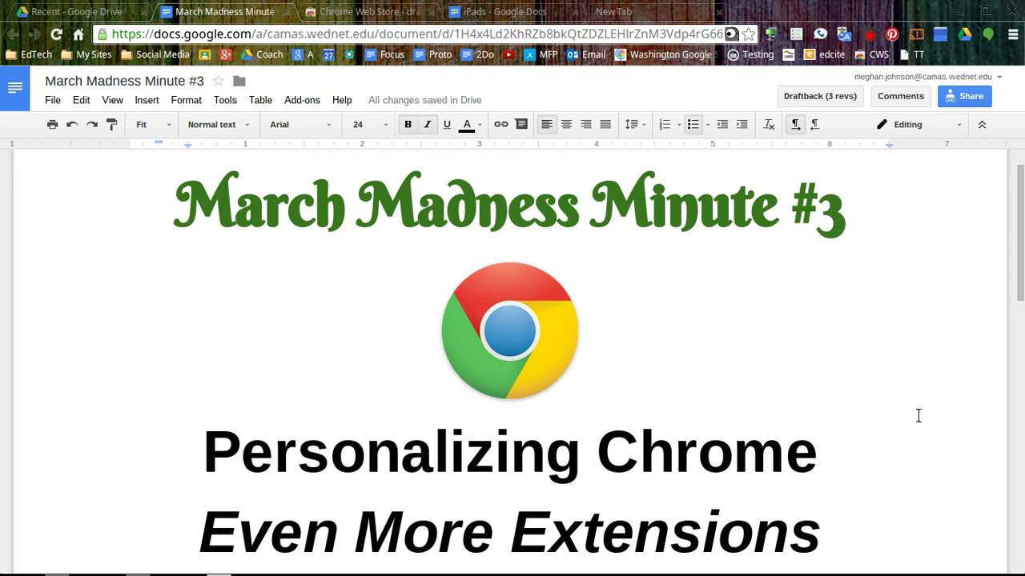
Open the management page from the Google Calendar extension's settings and review the installed Chrome extensions
scroll(899, 405, "down", 5)
scroll(900, 406, "down", 5)
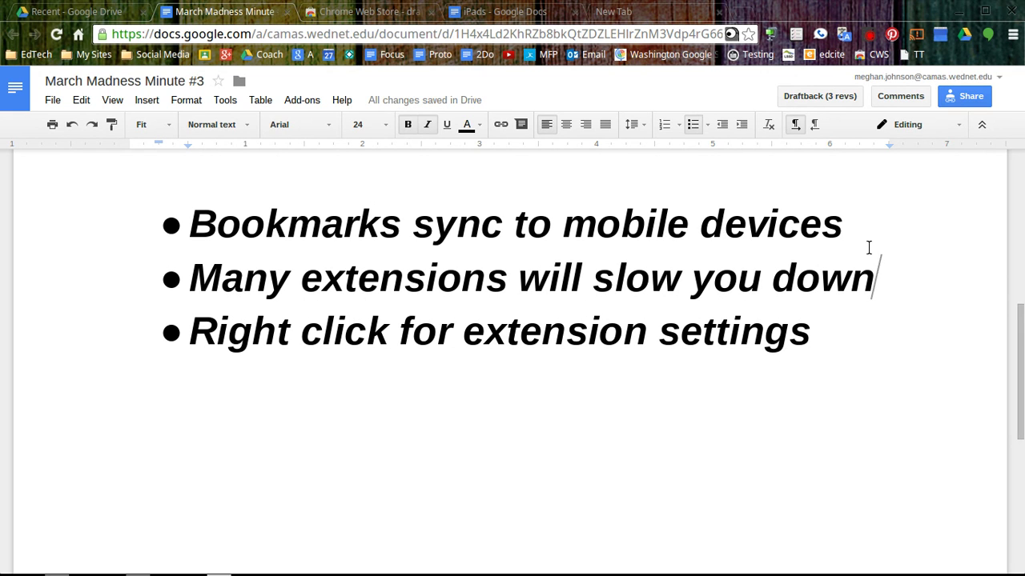
right_click(942, 40)
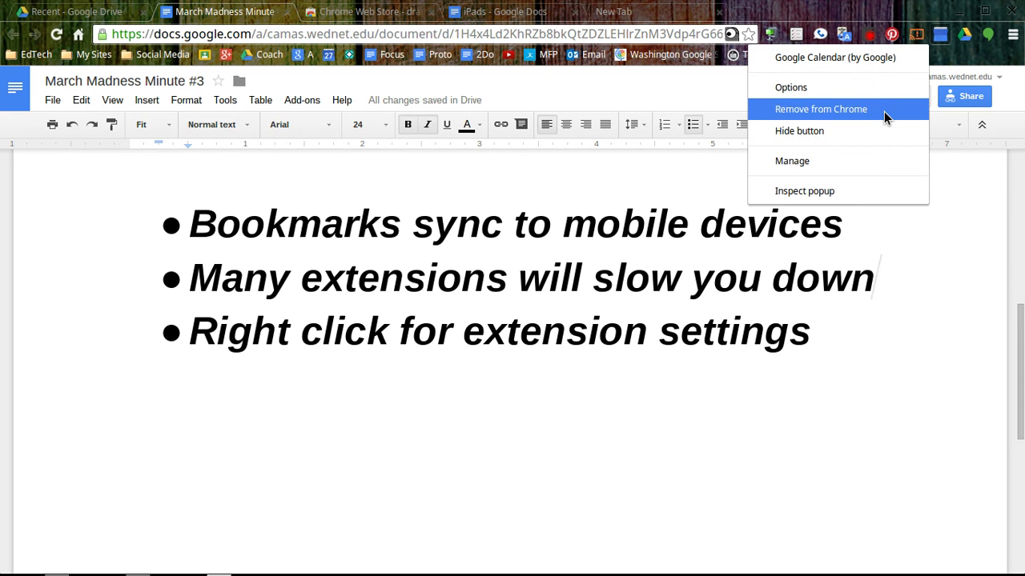
left_click(857, 160)
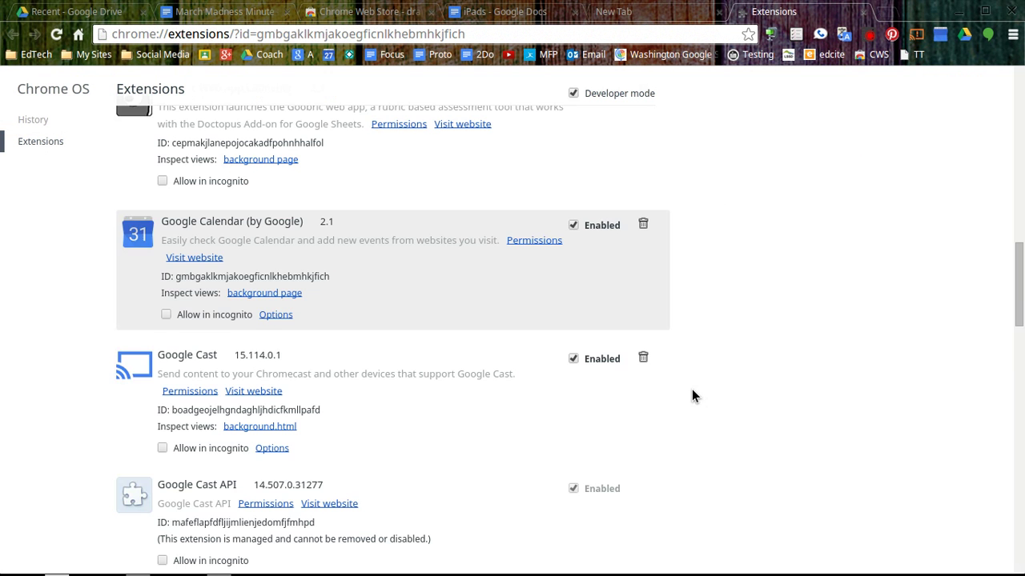
scroll(692, 388, "down", 4)
scroll(693, 388, "down", 3)
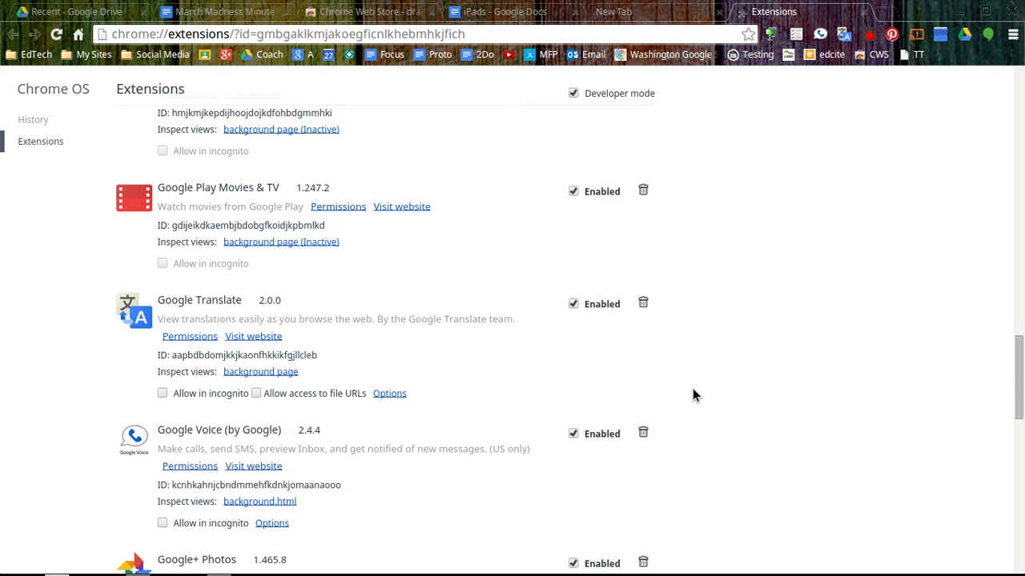
Switch to the Chrome Web Store and search its extensions for "screencastify"
left_click(334, 18)
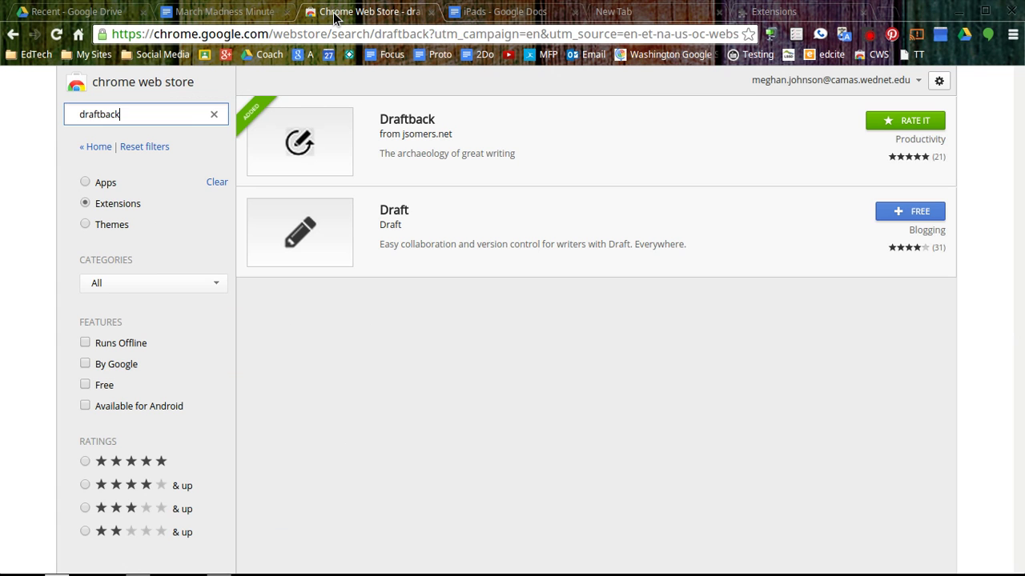
left_click_drag(177, 114, 2, 110)
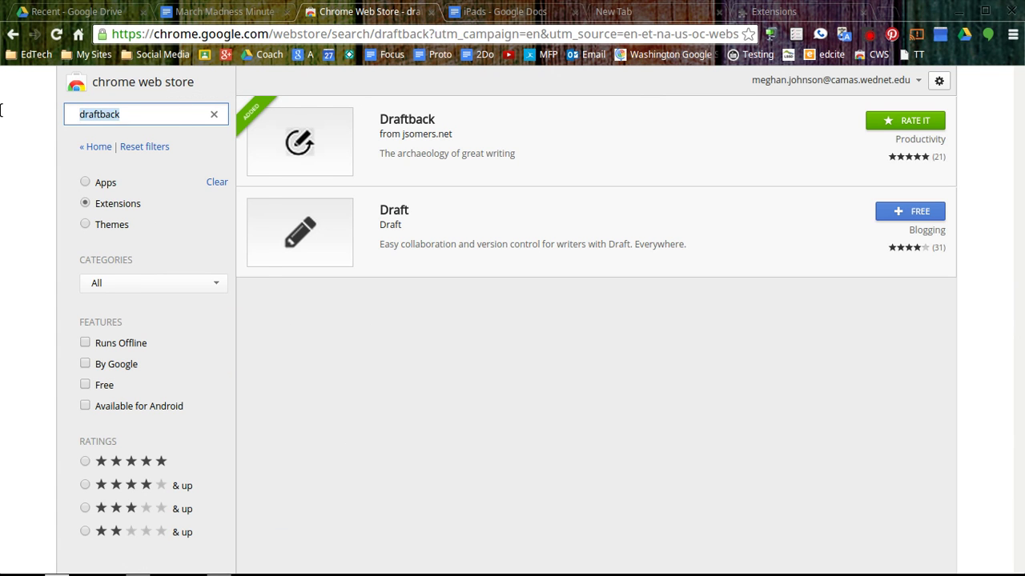
type("screencaa")
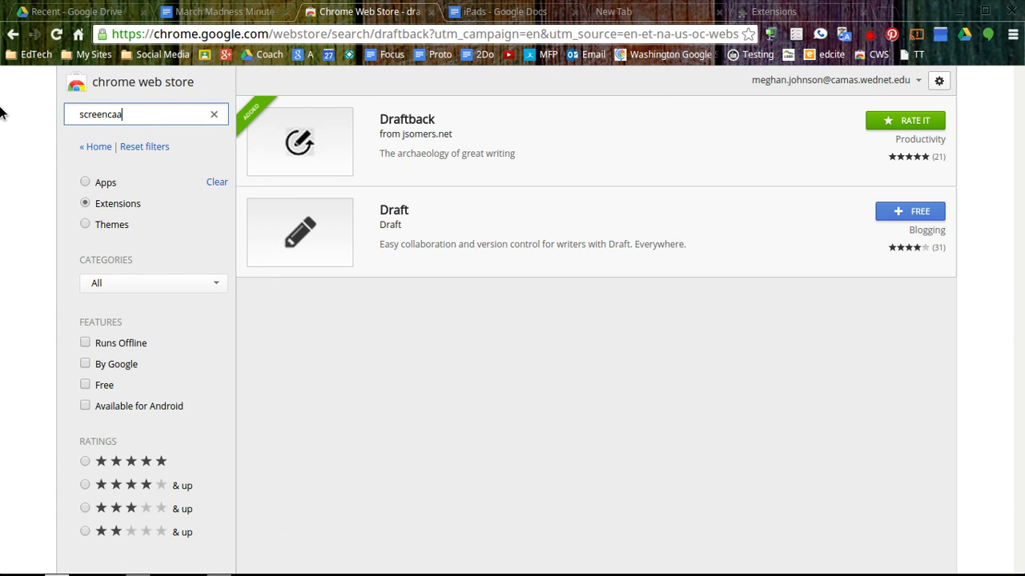
key("BackSpace")
type("stify")
key("Return")
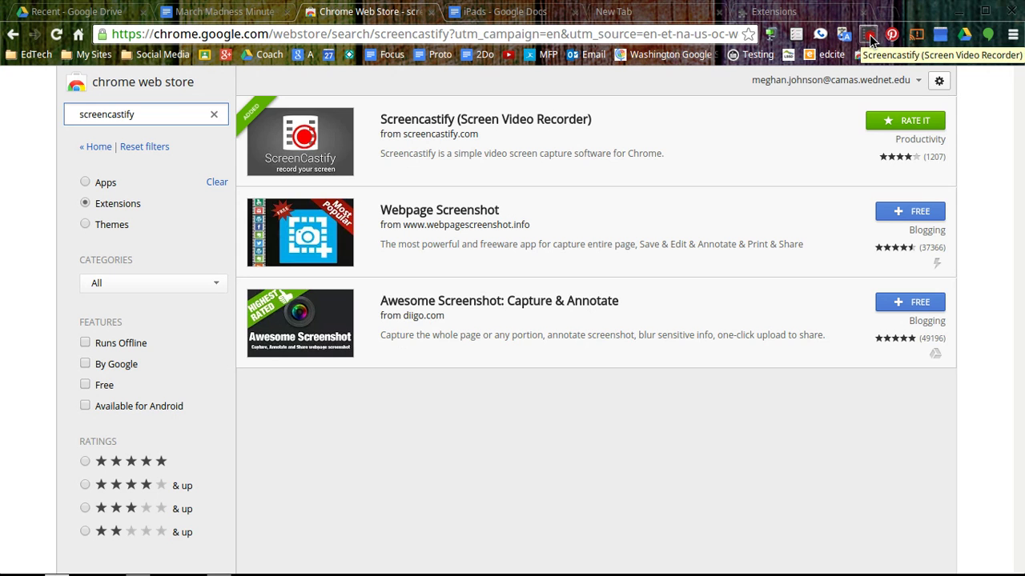
View Screencastify's options page for recording storage and notifications, and bring up its recording controls again
left_click(870, 38)
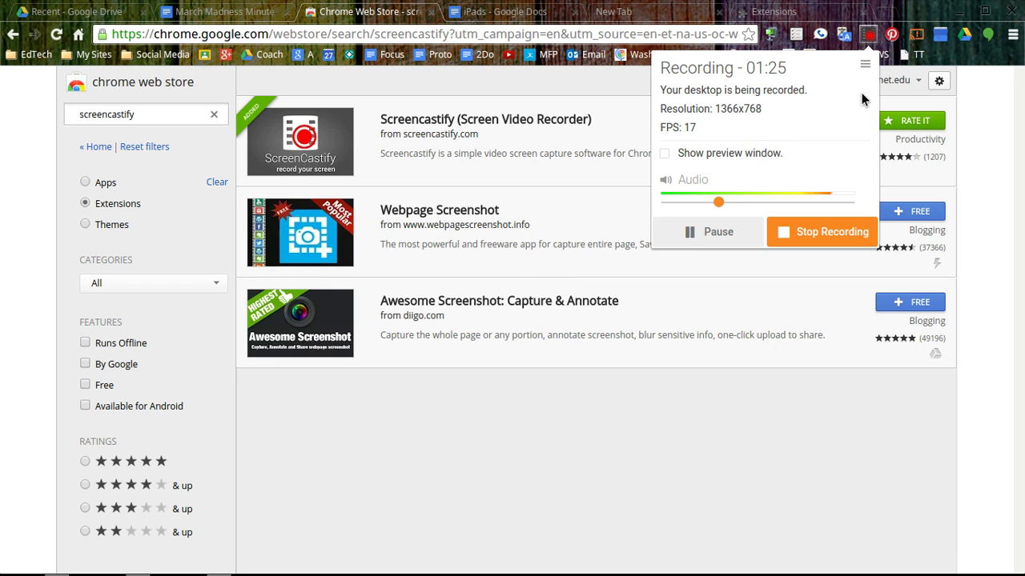
left_click(864, 64)
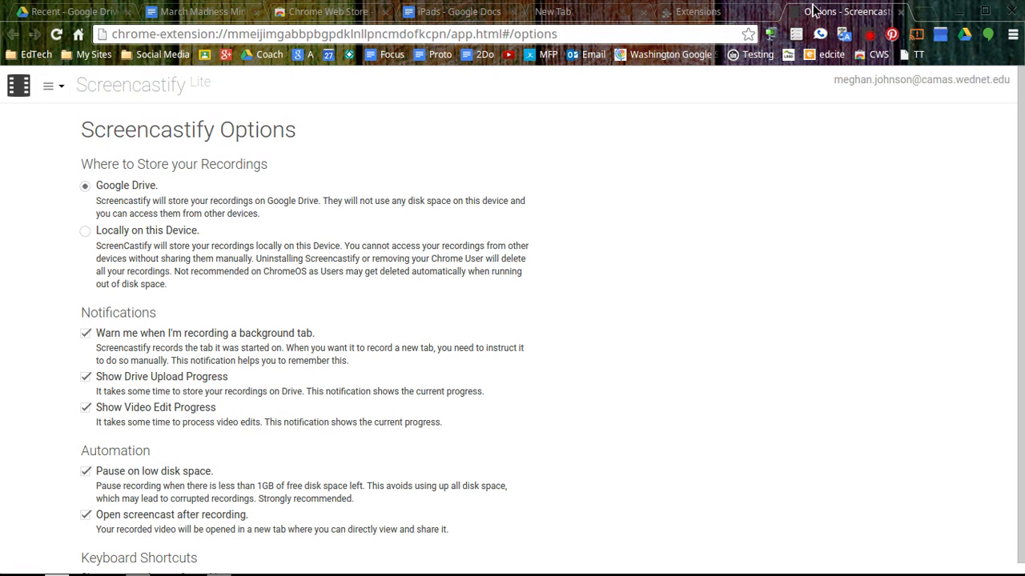
left_click(868, 35)
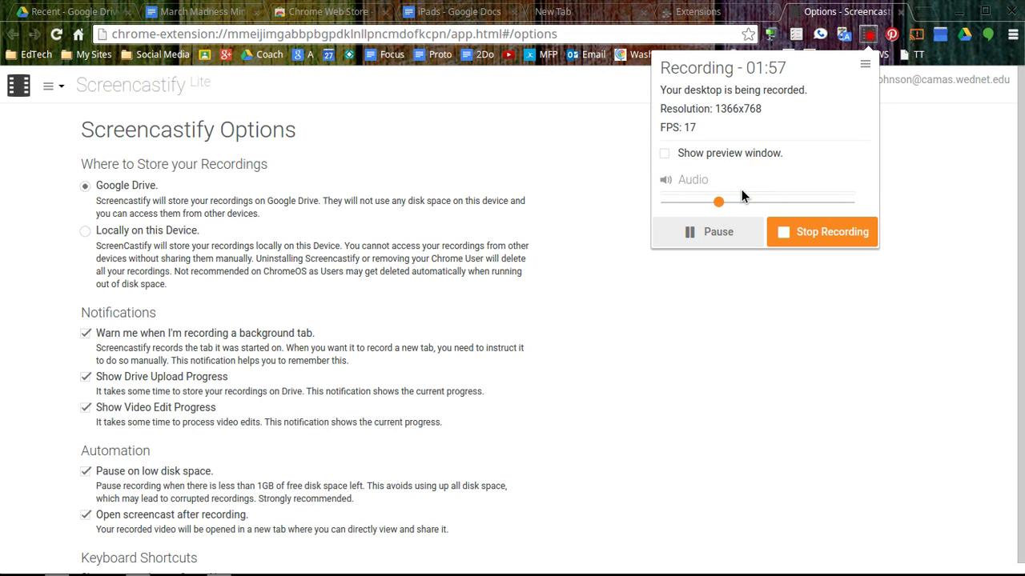
Return to the Chrome Web Store and replace the extension search with "goobric"
left_click(361, 18)
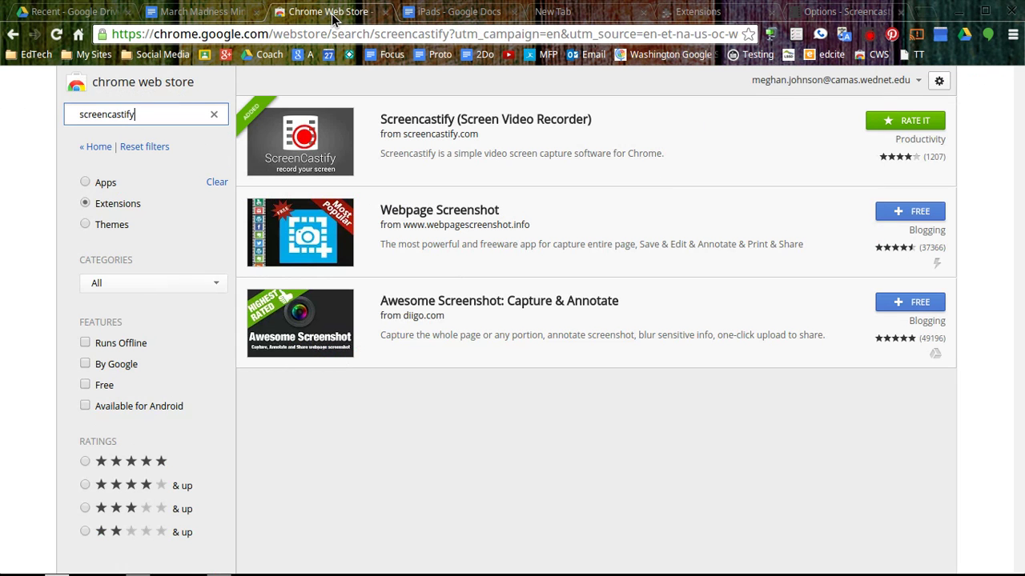
key("BackSpace")
key("BackSpace")
key("BackSpace")
key("BackSpace")
key("BackSpace")
key("BackSpace")
key("BackSpace")
key("BackSpace")
key("BackSpace")
key("BackSpace")
key("BackSpace")
key("BackSpace")
key("BackSpace")
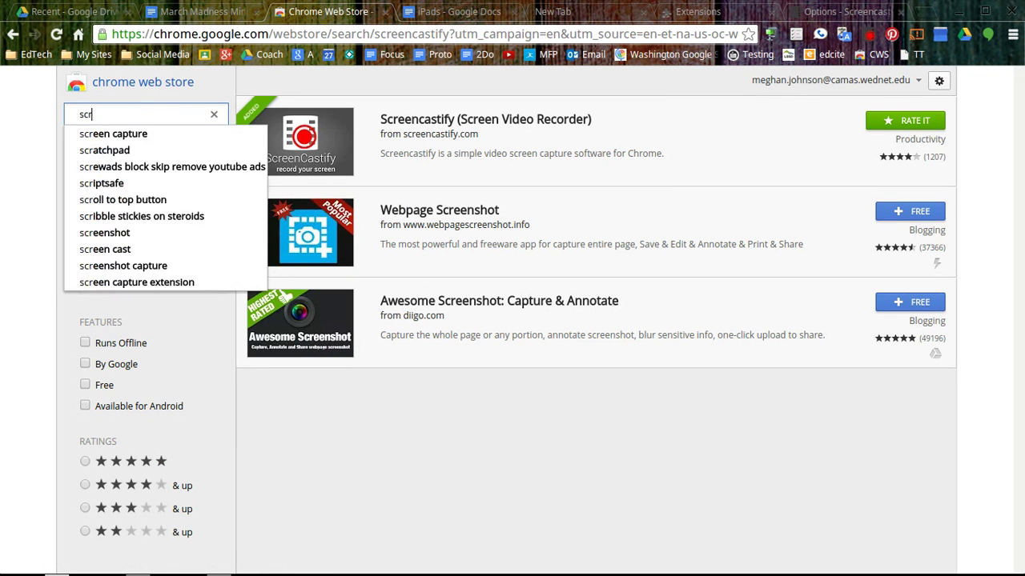
type("goo")
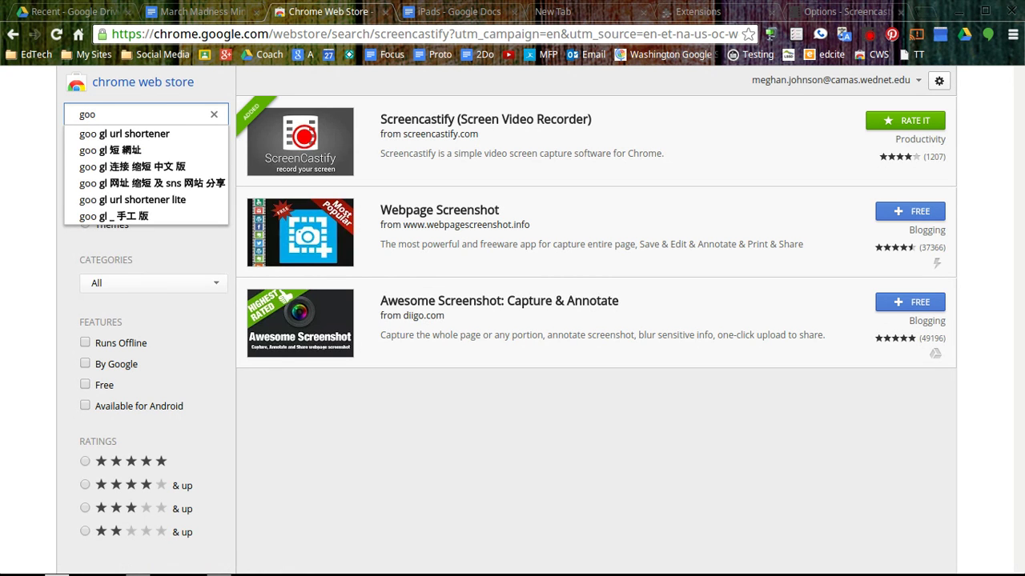
key("BackSpace")
type("bric")
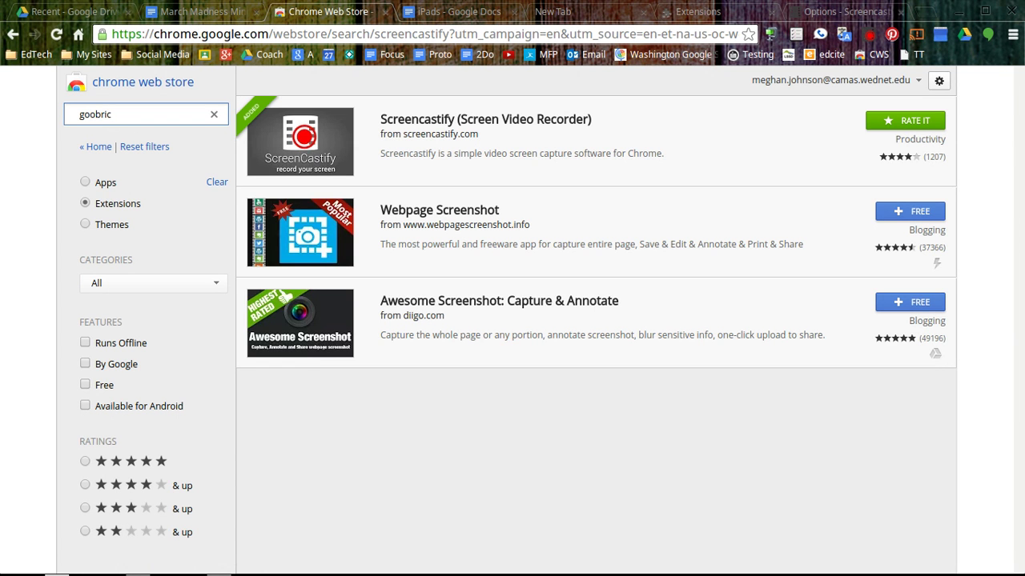
key("Return")
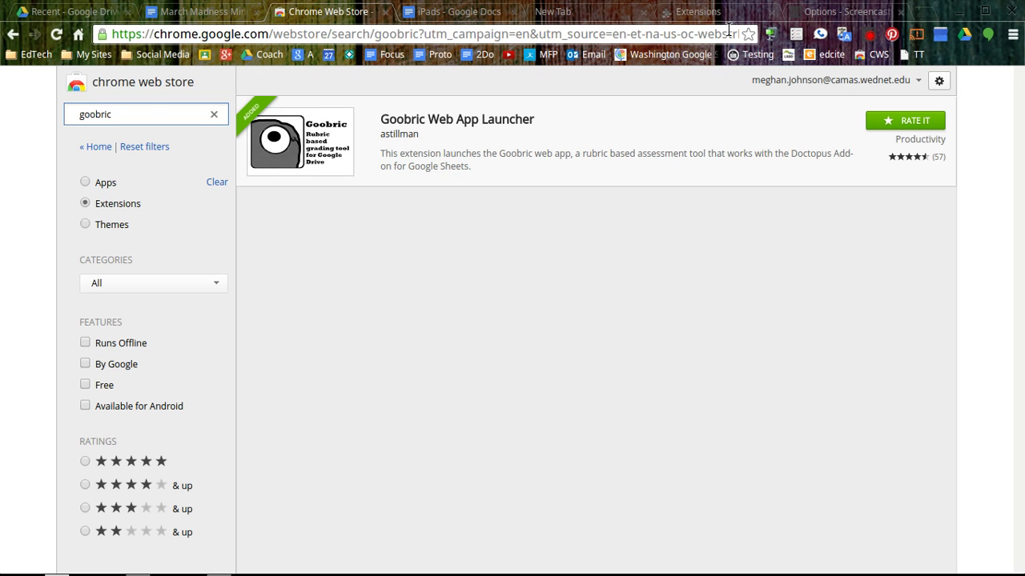
Clear the "goobric" text from the store's extension search
key("BackSpace")
key("BackSpace")
key("BackSpace")
key("BackSpace")
key("BackSpace")
key("BackSpace")
key("BackSpace")
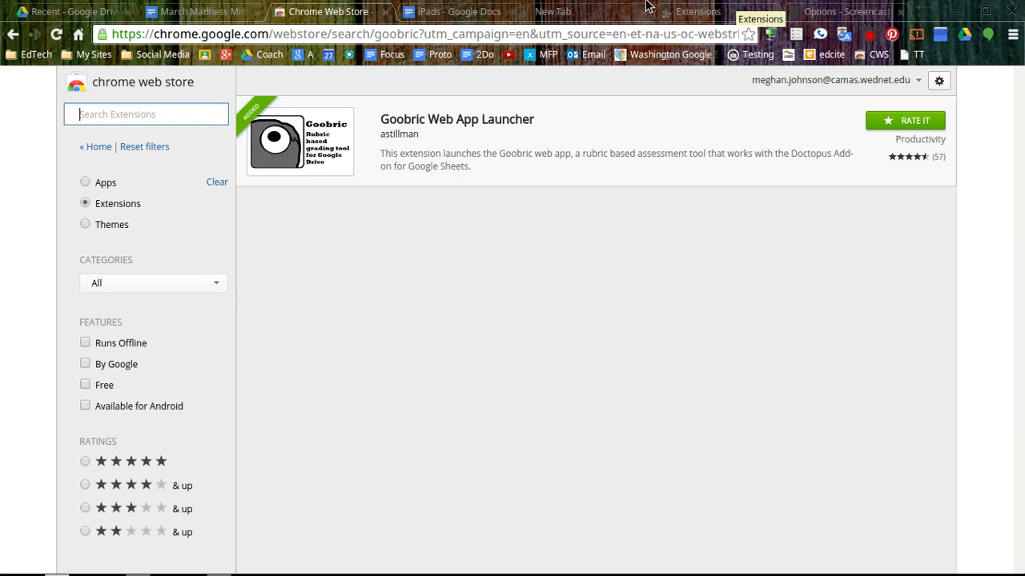
Switch to the iPads document in Google Docs and open its Draftback revision history
left_click(440, 14)
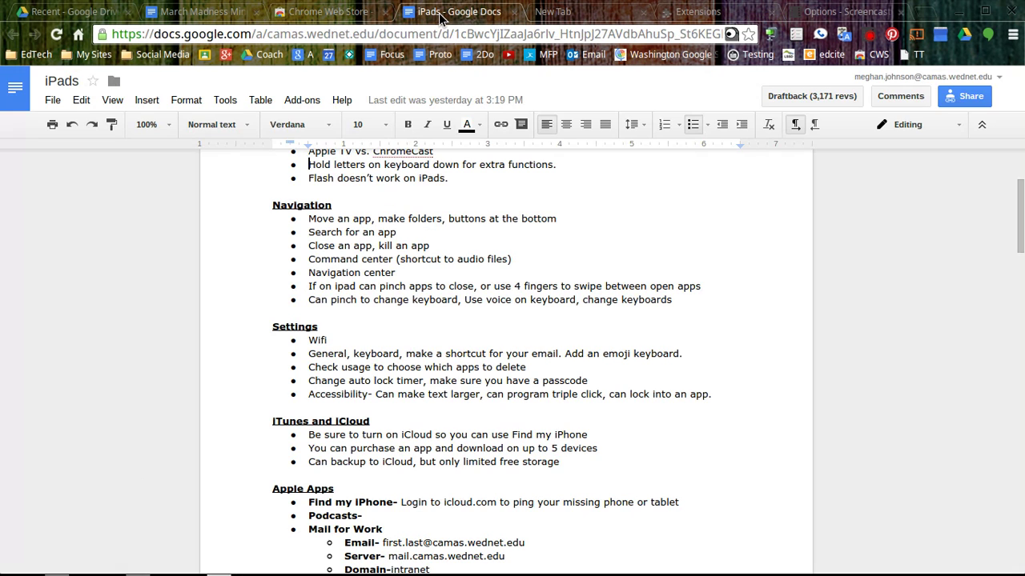
left_click(831, 93)
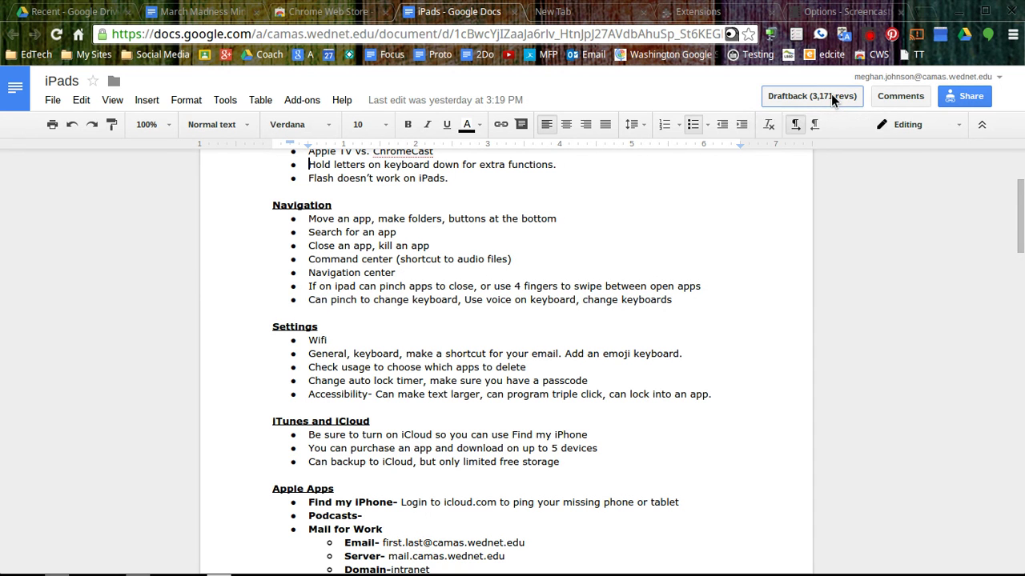